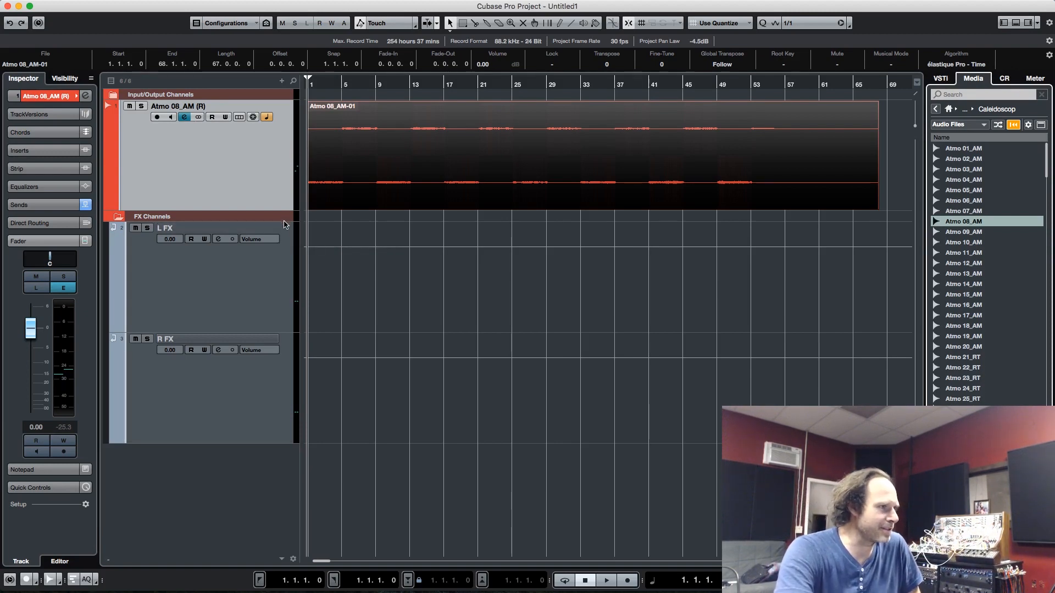
Increase the vertical waveform zoom so the Atmo 08_AM-01 event's audio is drawn larger in the arrangement.
left_click(279, 203)
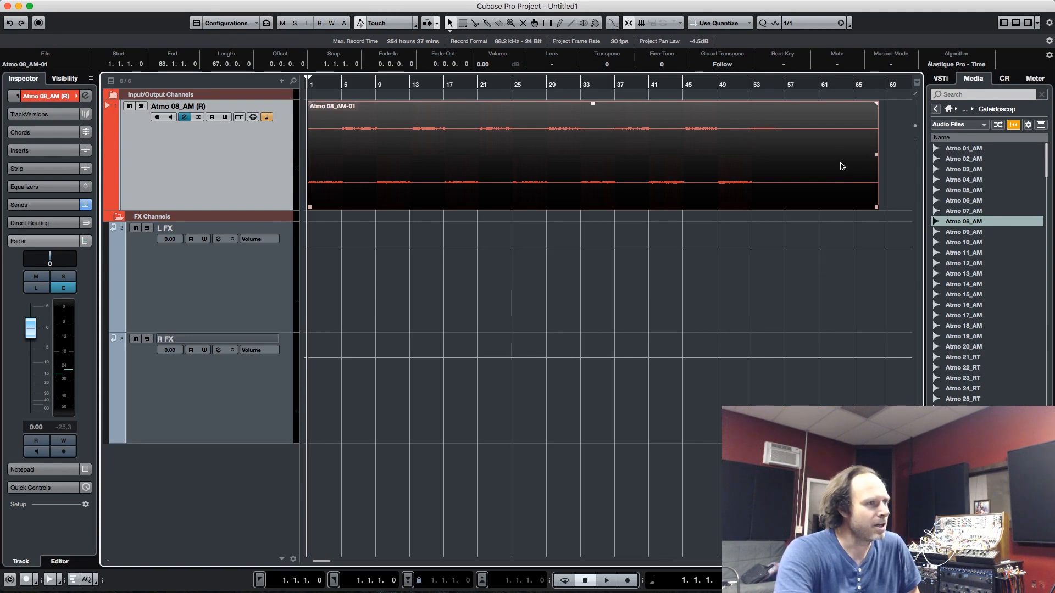
left_click(184, 118)
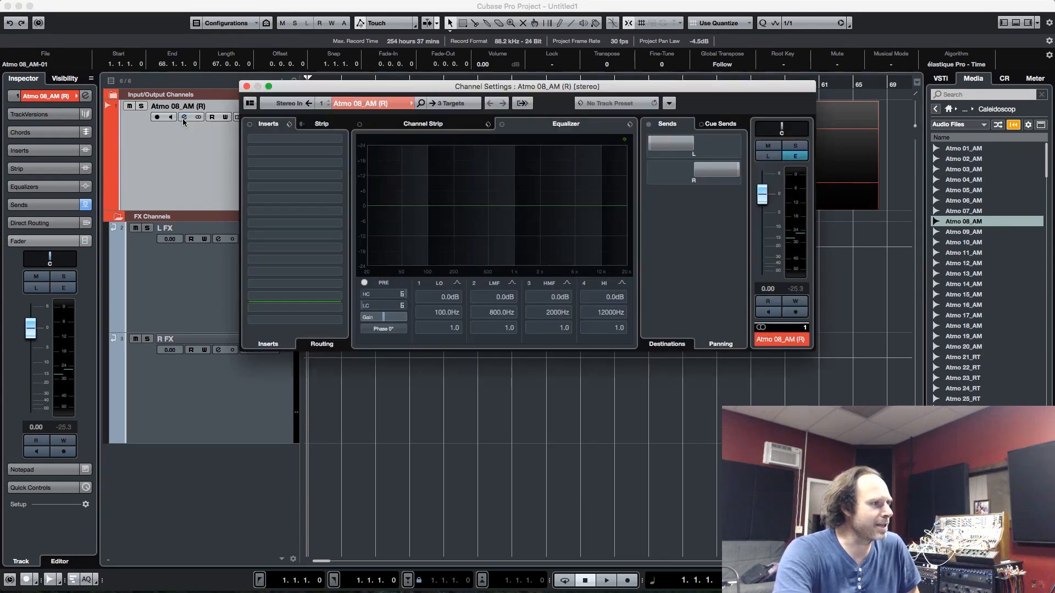
left_click_drag(322, 91, 431, 278)
left_click(172, 195)
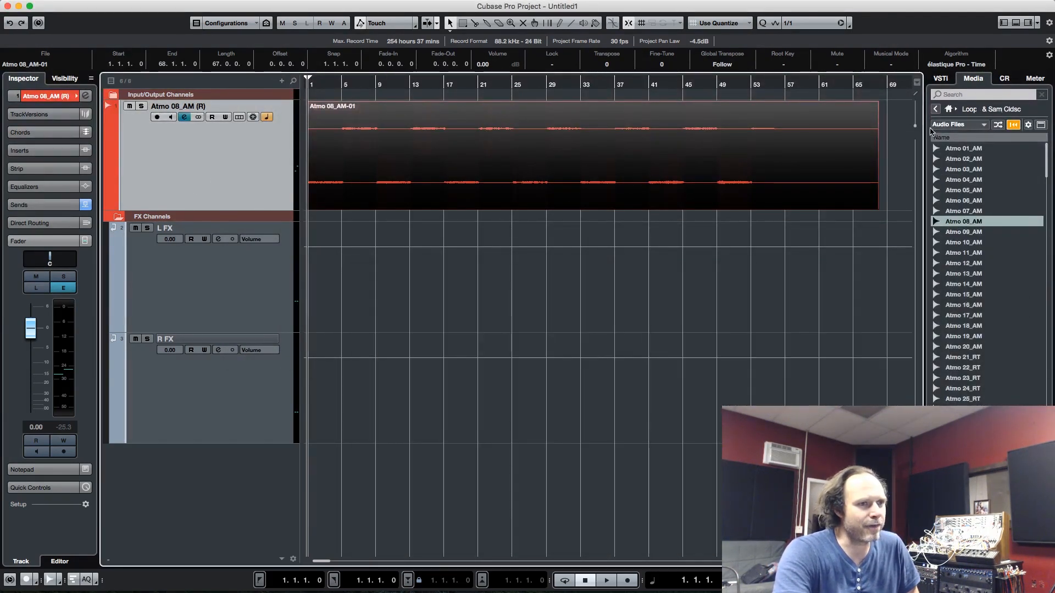
left_click_drag(916, 126, 916, 120)
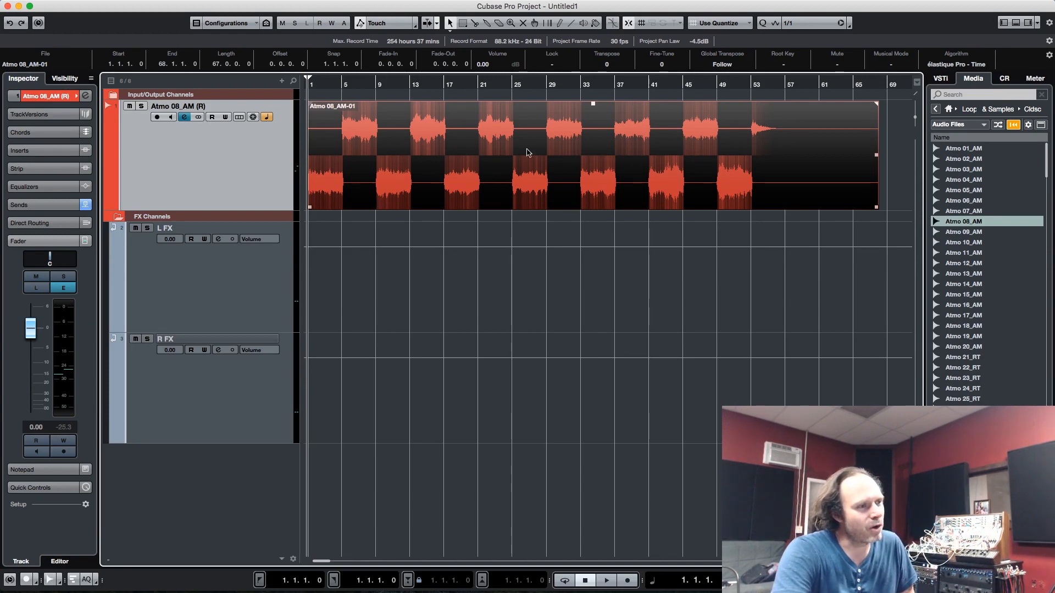
Review the send panning and send destinations in the Atmo 08_AM (R) channel settings, audition the track, and close the settings.
left_click(183, 117)
left_click_drag(467, 276, 341, 245)
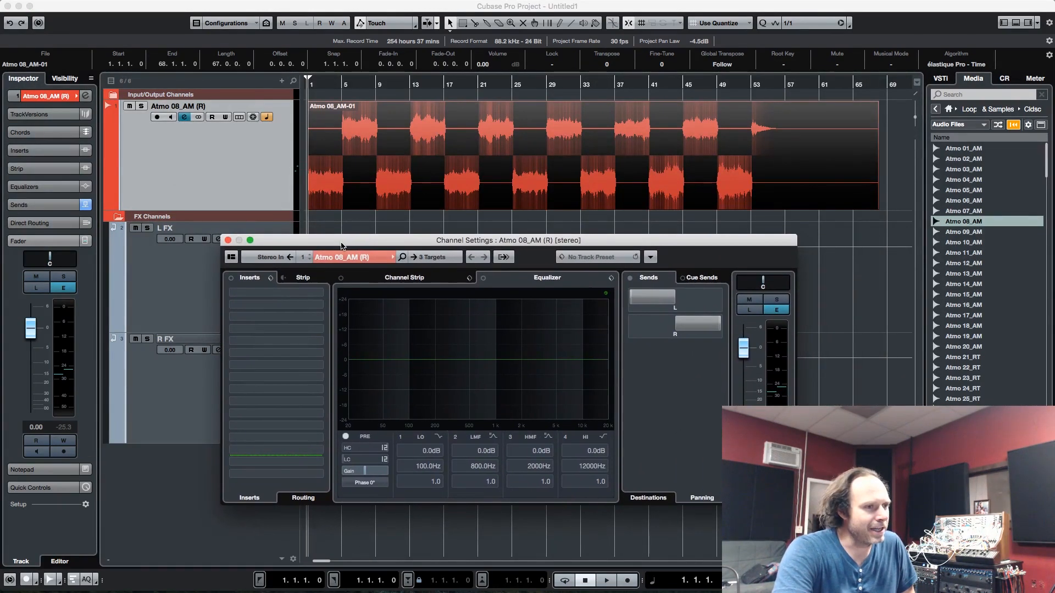
left_click(662, 499)
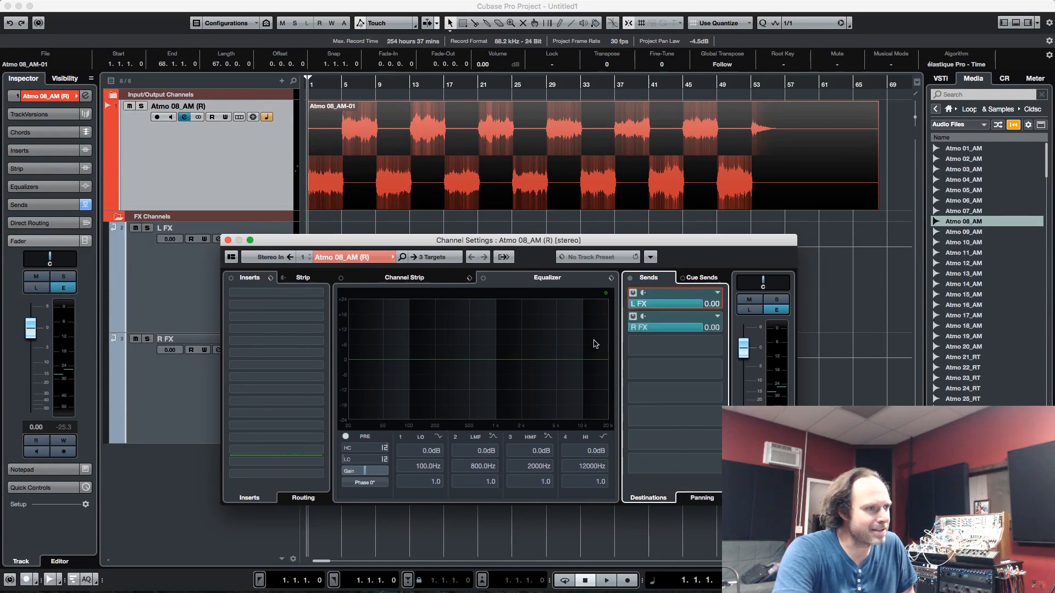
left_click_drag(367, 243, 523, 244)
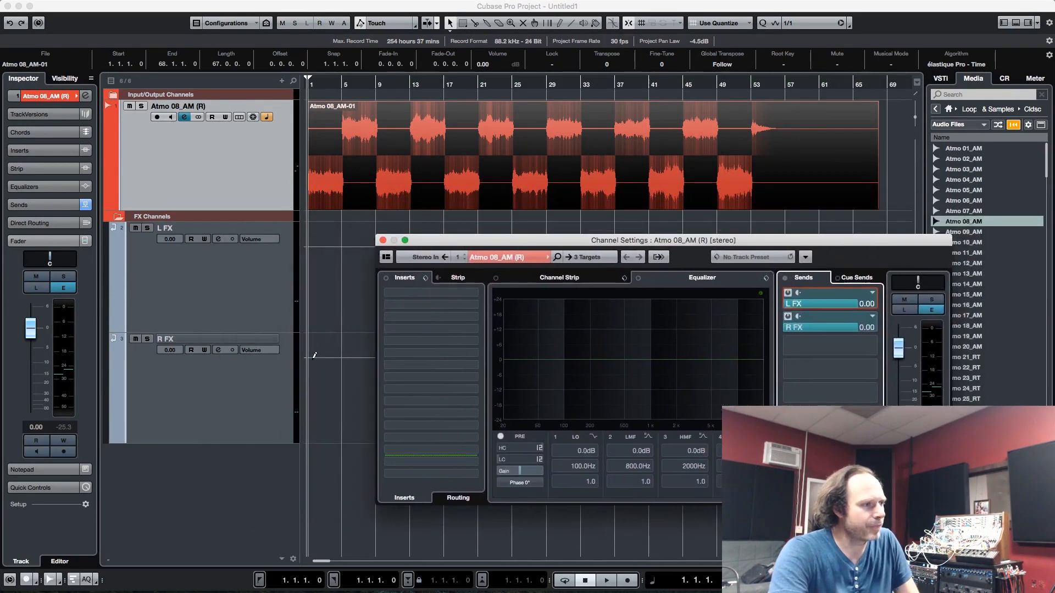
key("space")
left_click(383, 240)
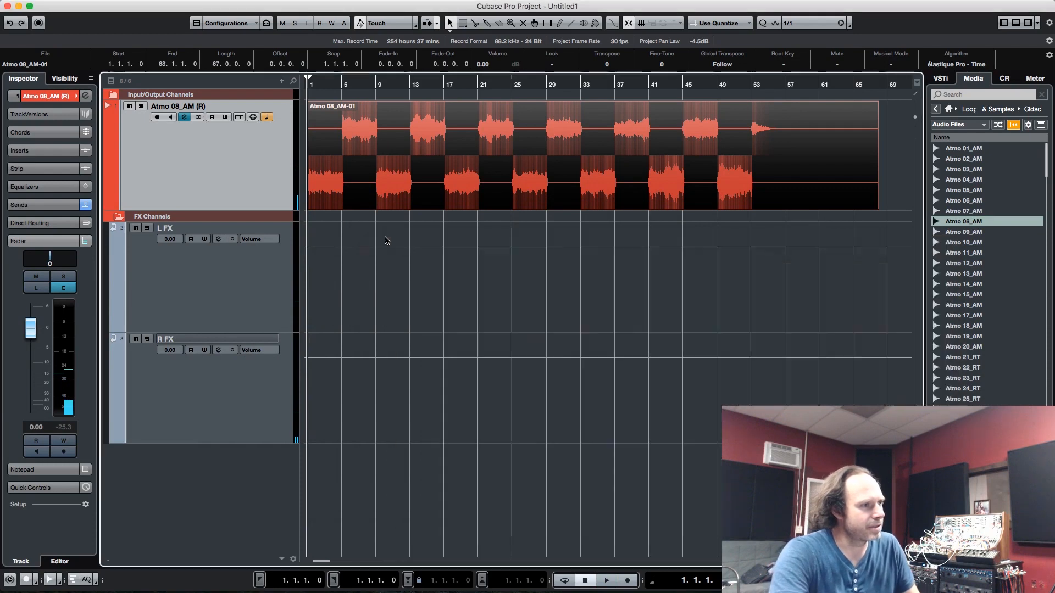
Remove the existing L FX and R FX tracks from the FX Channels folder.
left_click(290, 387)
left_click(264, 269)
right_click(264, 268)
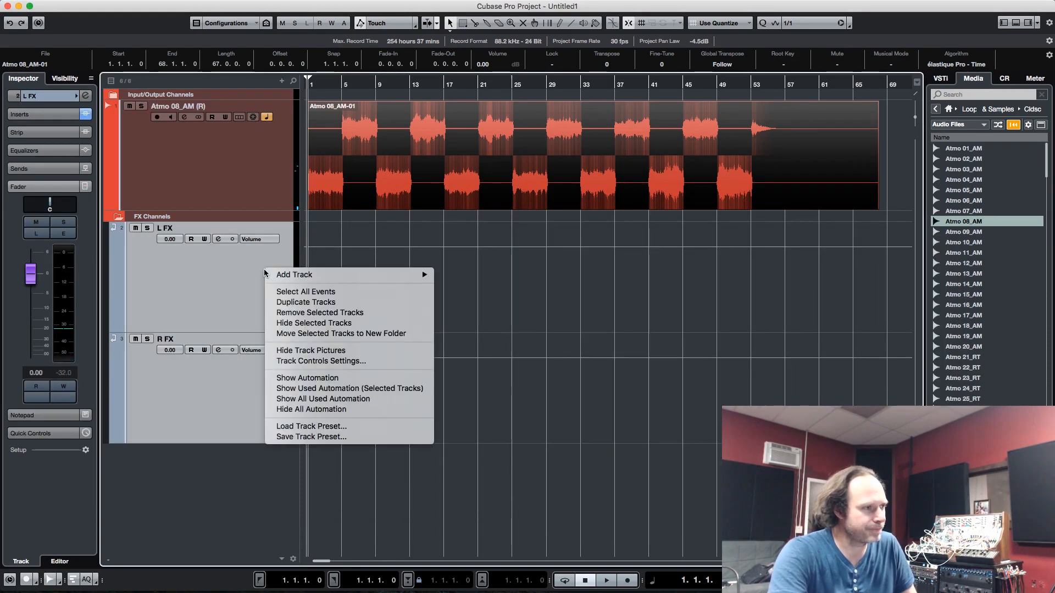
left_click(306, 312)
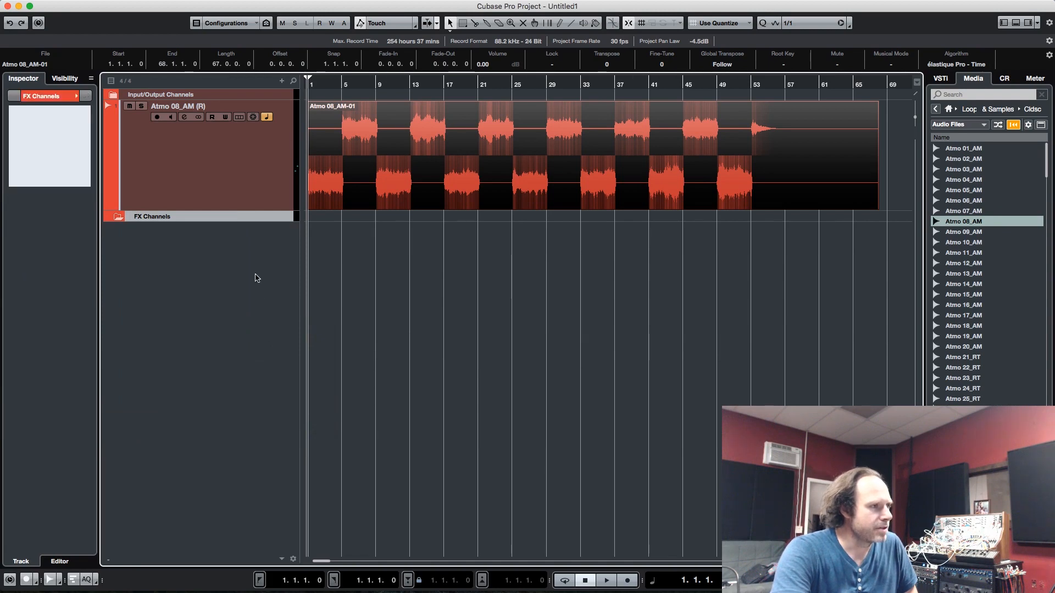
right_click(215, 246)
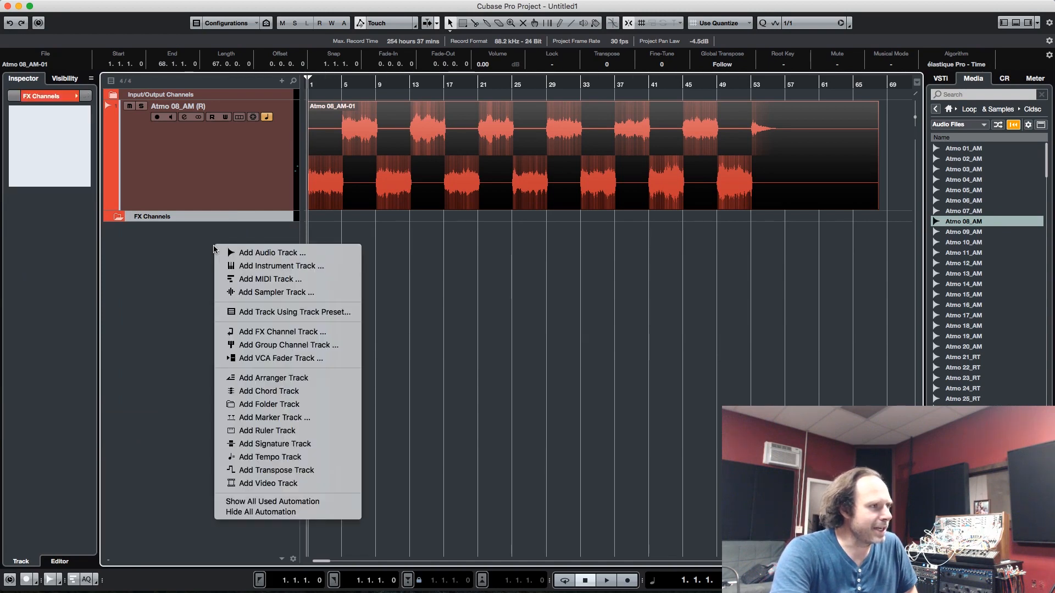
left_click(293, 344)
left_click(699, 172)
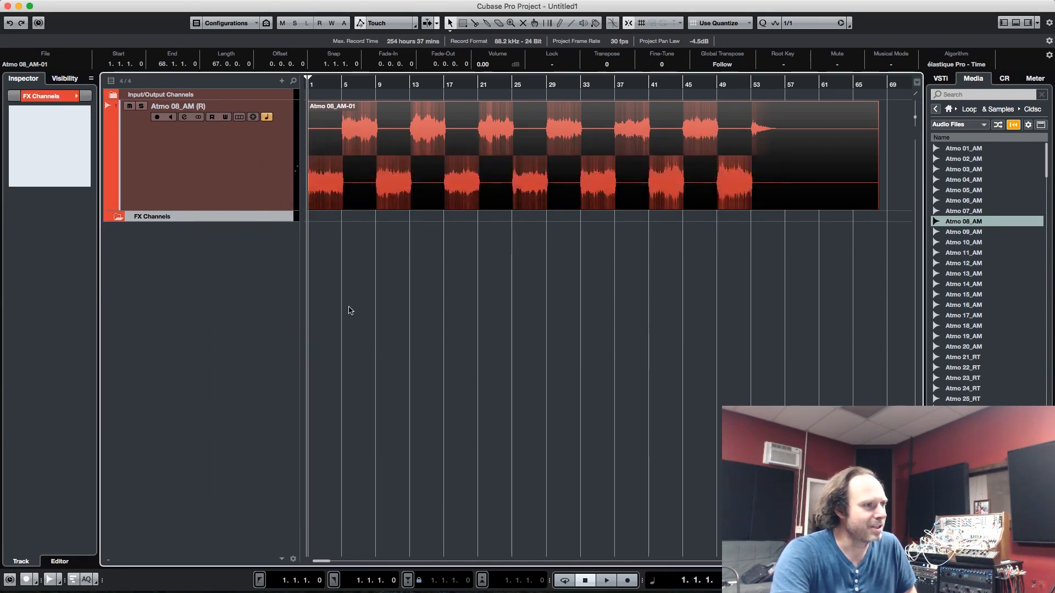
Add two mono FX channel tracks with no effect, routed to Stereo Out and created inside the FX Channels folder.
right_click(234, 272)
left_click(316, 358)
left_click_drag(439, 145, 491, 298)
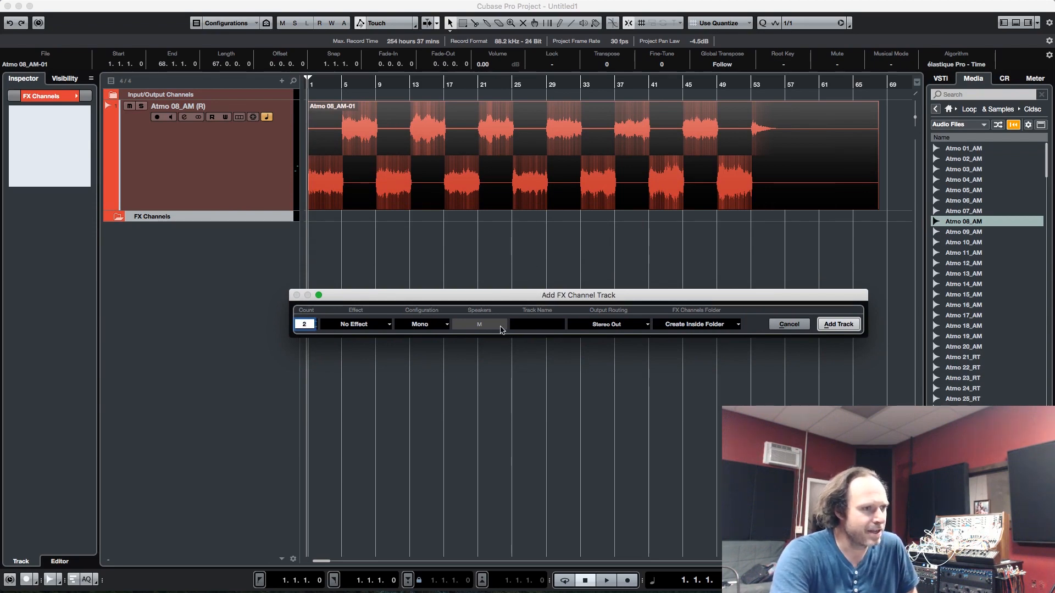
left_click(840, 325)
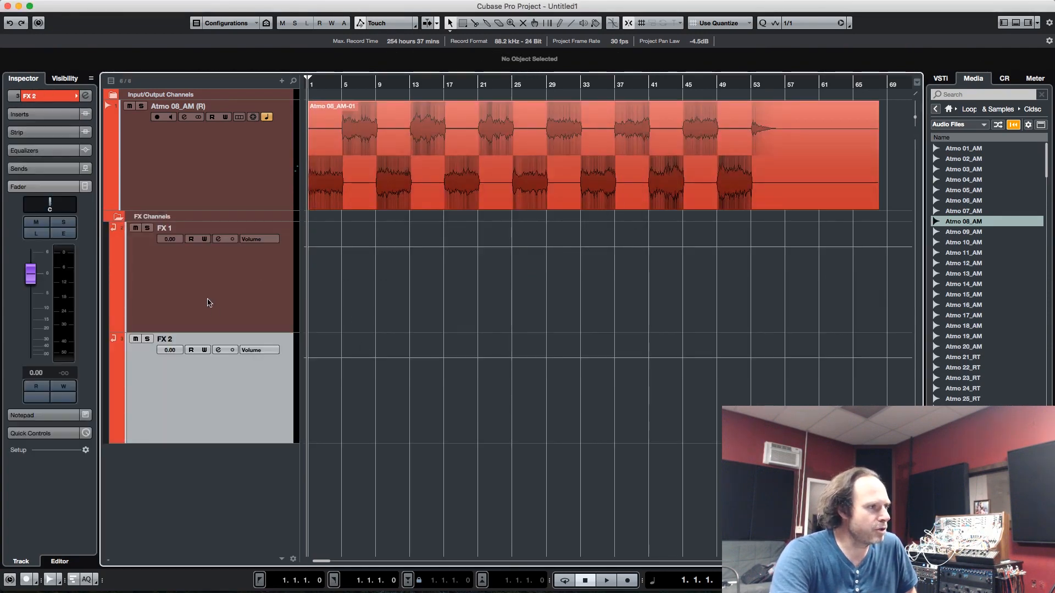
Rename the FX 1 track as L FX and the FX 2 track as R FX.
left_click(171, 233)
double_click(168, 228)
type("L FX")
key("Tab")
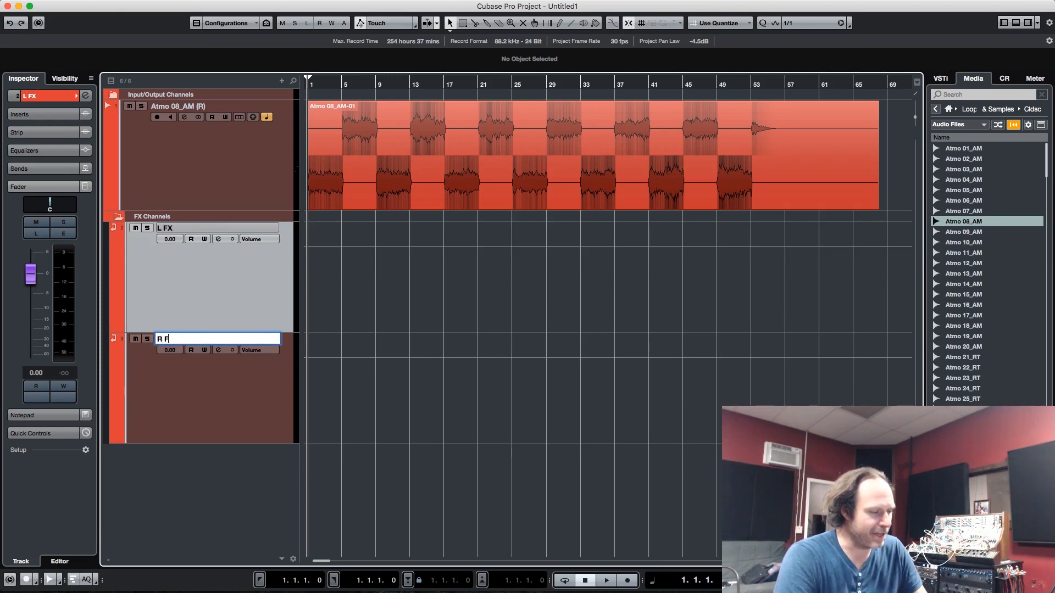
type("R FX")
left_click(283, 355)
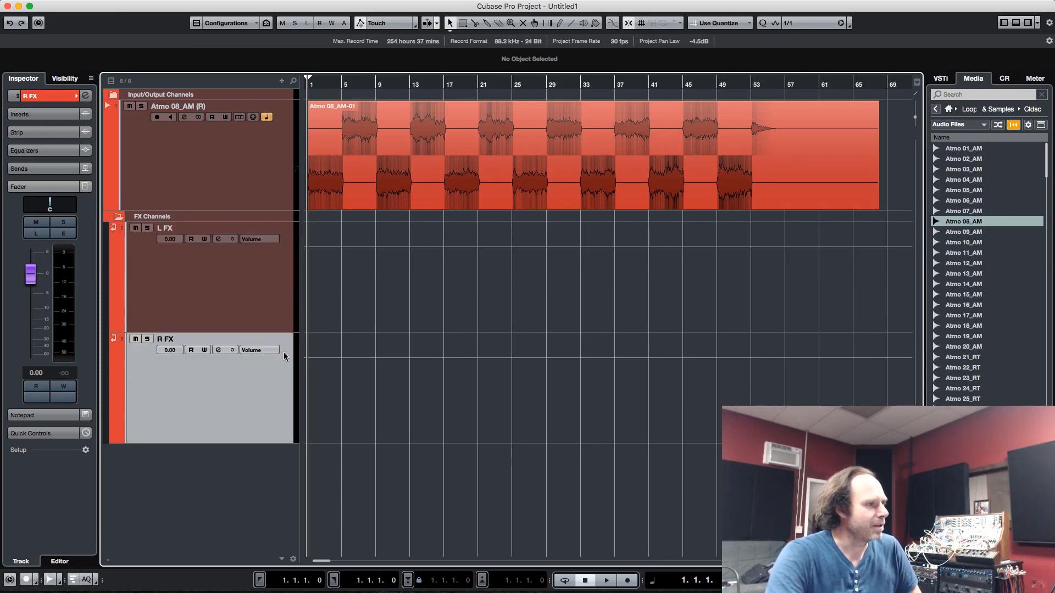
Assign the first two sends of Atmo 08_AM (R) to L FX and R FX and activate both sends.
left_click(234, 189)
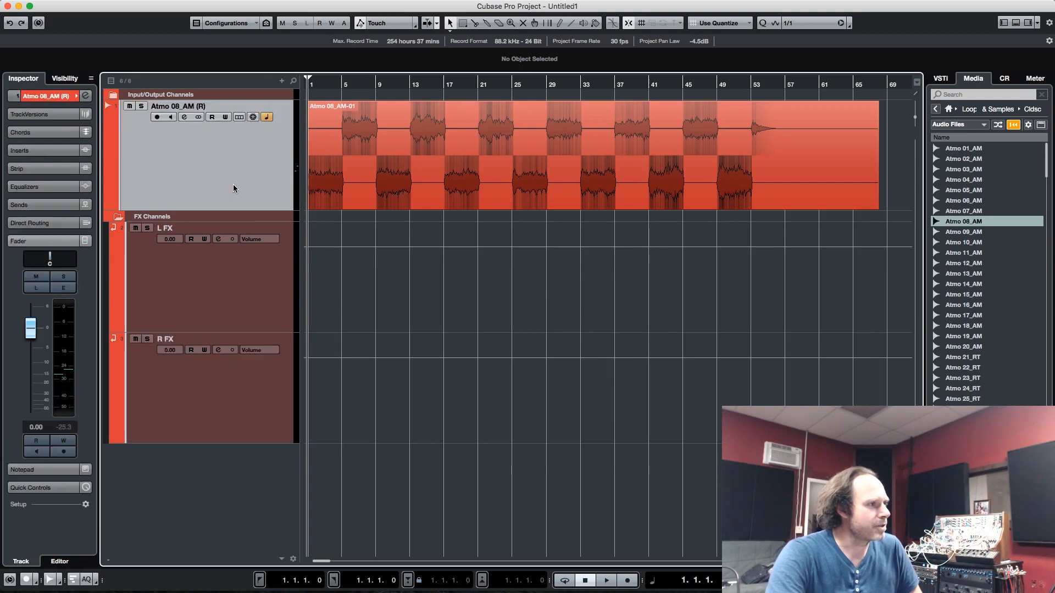
left_click(186, 117)
left_click_drag(622, 243, 541, 170)
mouse_move(732, 220)
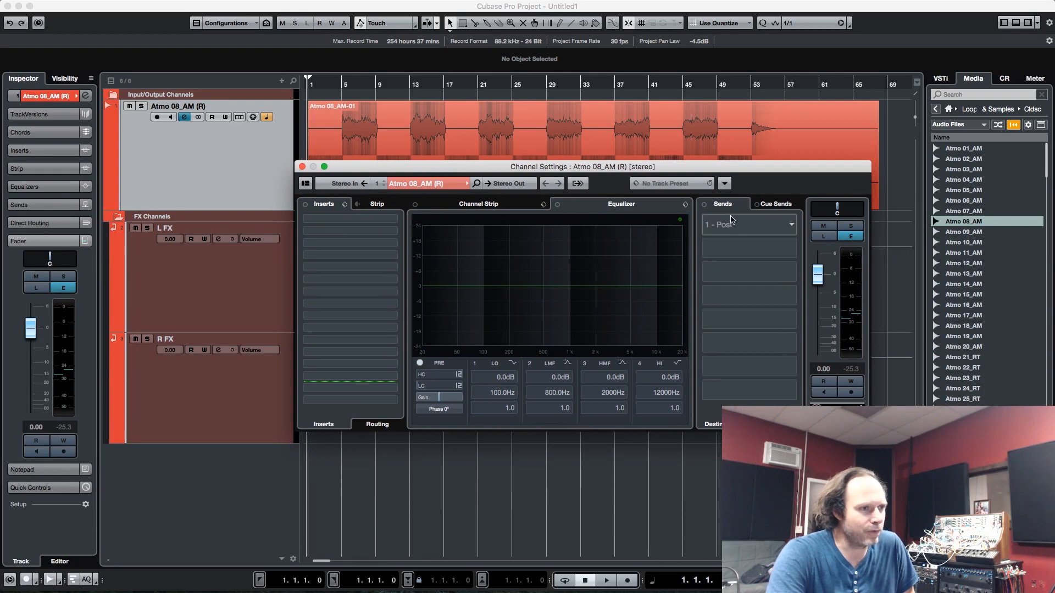
left_click(788, 224)
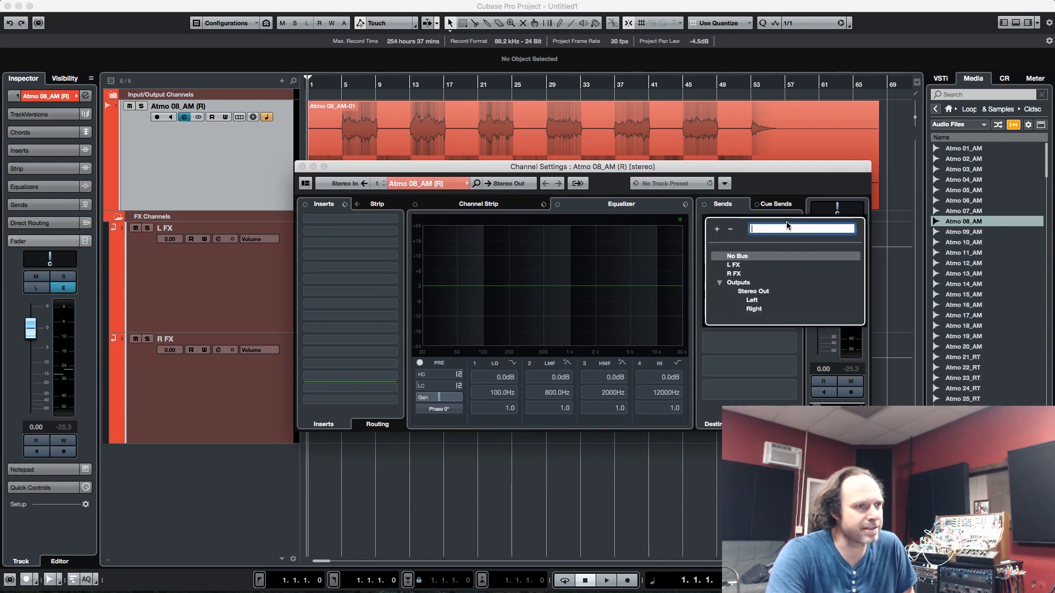
left_click(734, 265)
left_click(772, 245)
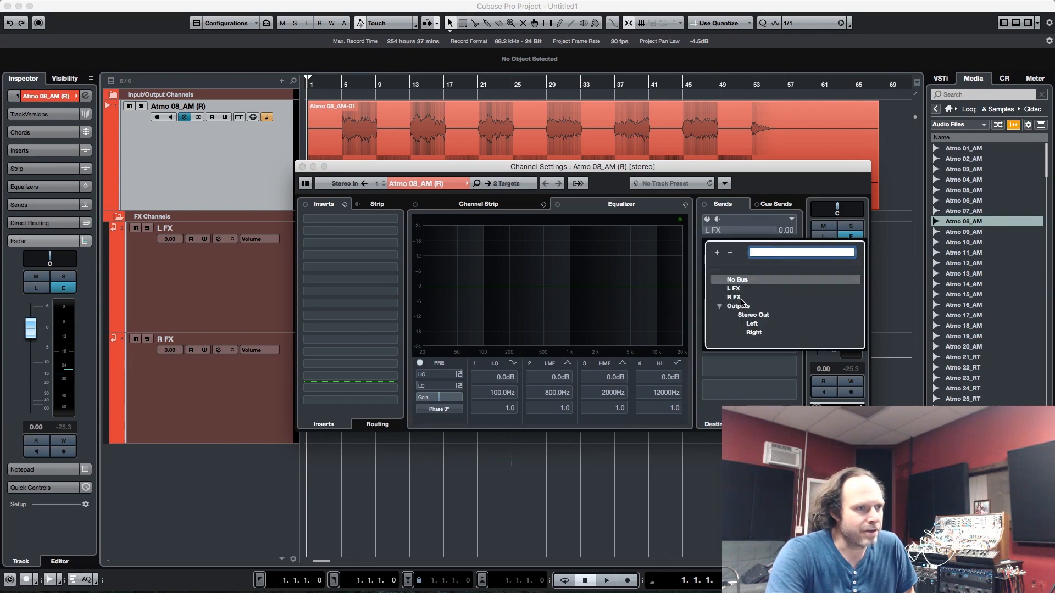
left_click(735, 298)
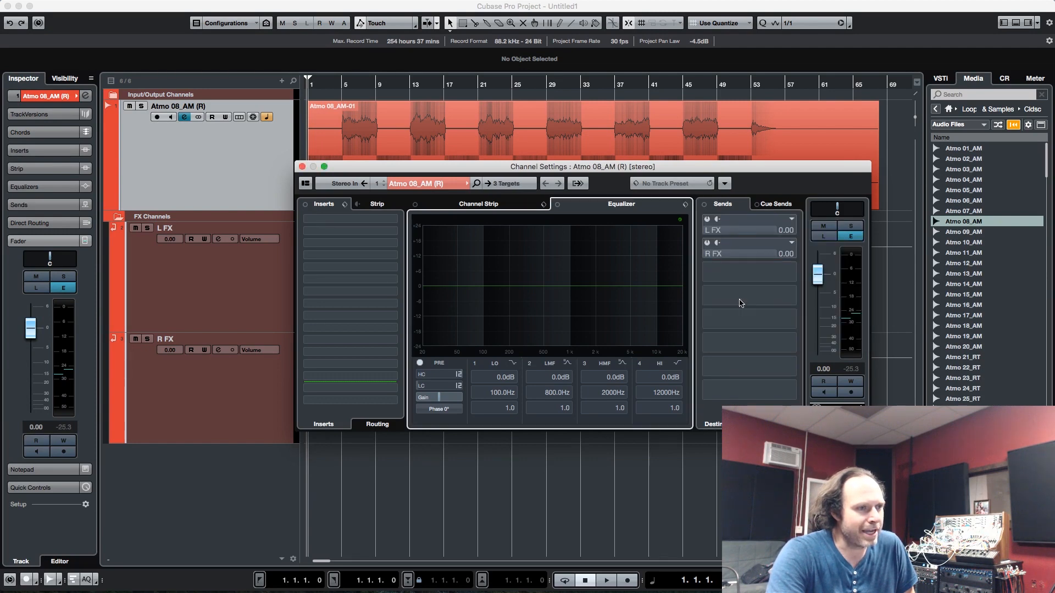
left_click(708, 220)
left_click(707, 244)
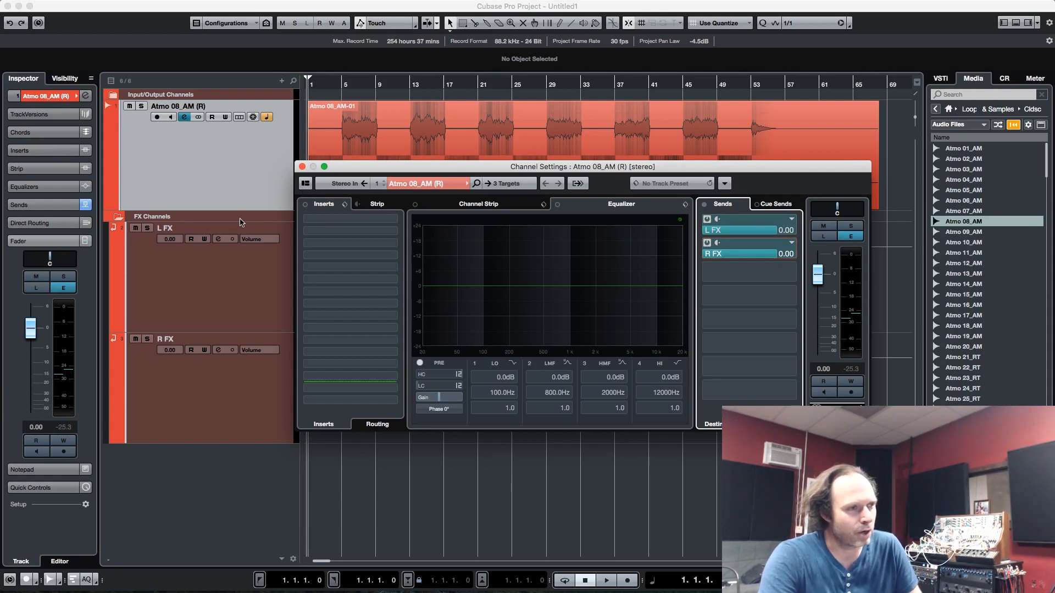
Play the track with the channel settings moved aside to check the signal reaching the two FX channel meters.
key("space")
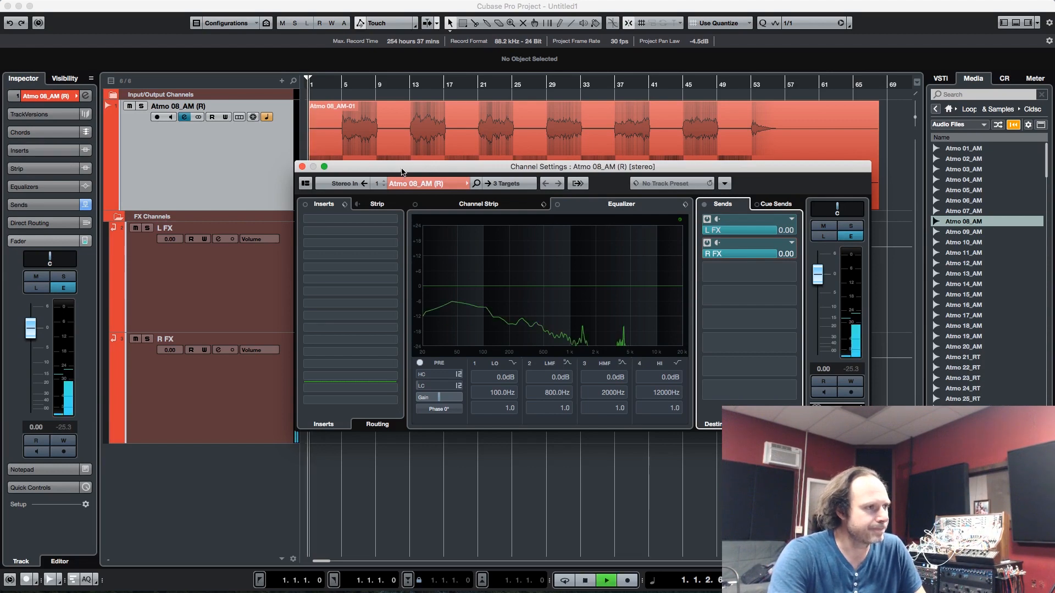
left_click_drag(400, 174, 500, 142)
key("space")
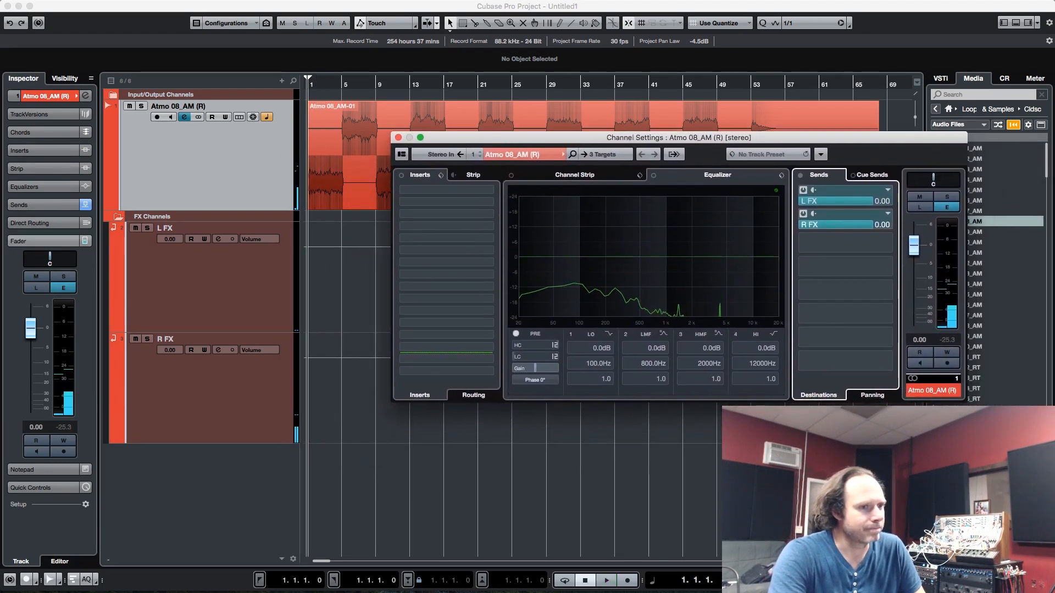
Set the panning of both the L FX and R FX sends to center (C).
left_click(872, 395)
left_click_drag(843, 199, 890, 200)
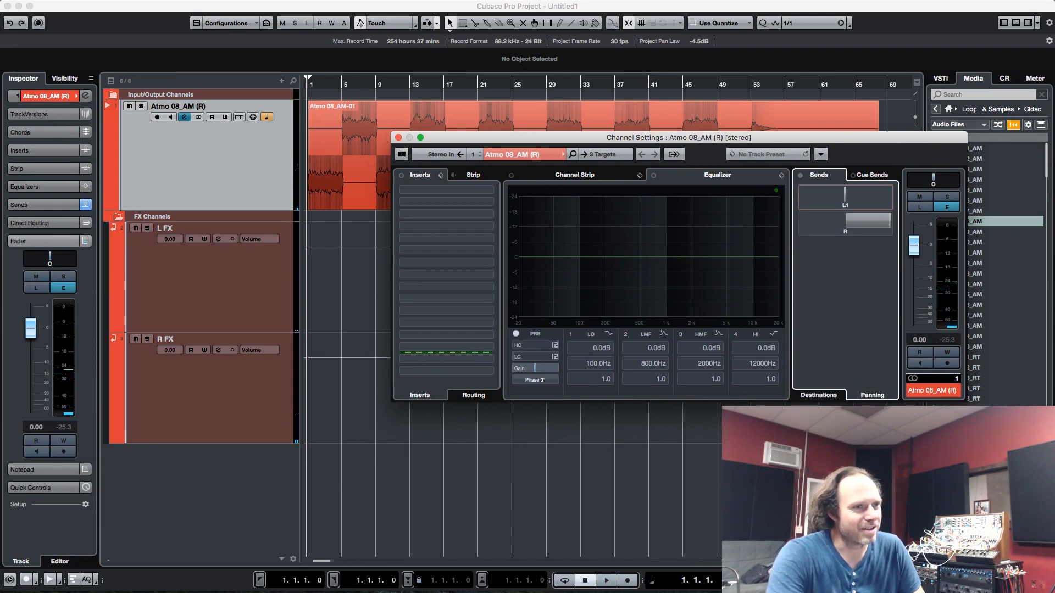
left_click_drag(846, 198, 845, 223)
double_click(843, 216)
type("c")
key("Return")
double_click(845, 204)
type("c")
key("Return")
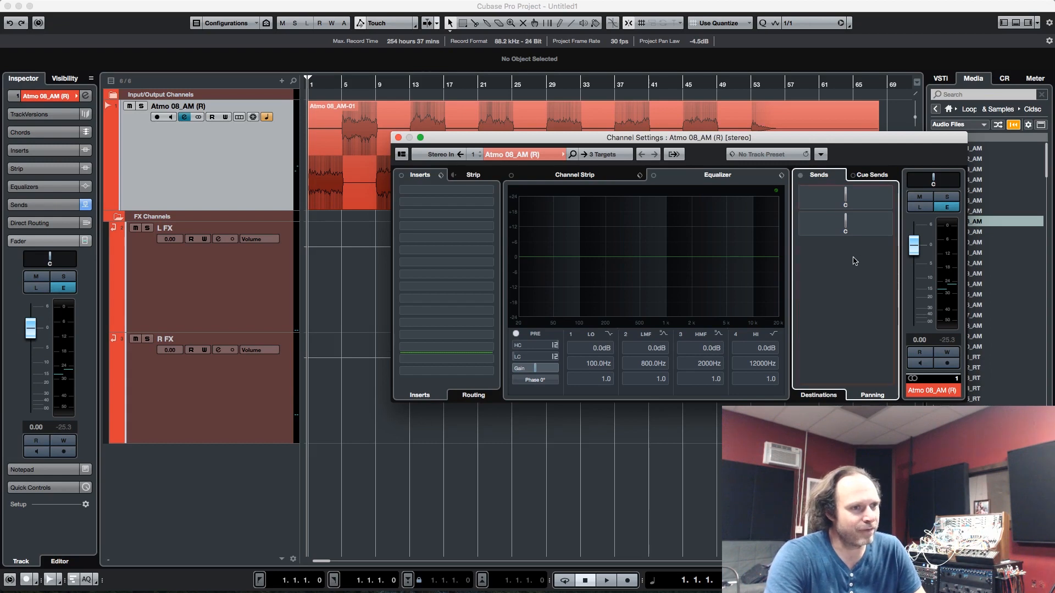
Return to the send destinations and play the track to compare the L FX and R FX meters.
left_click(819, 396)
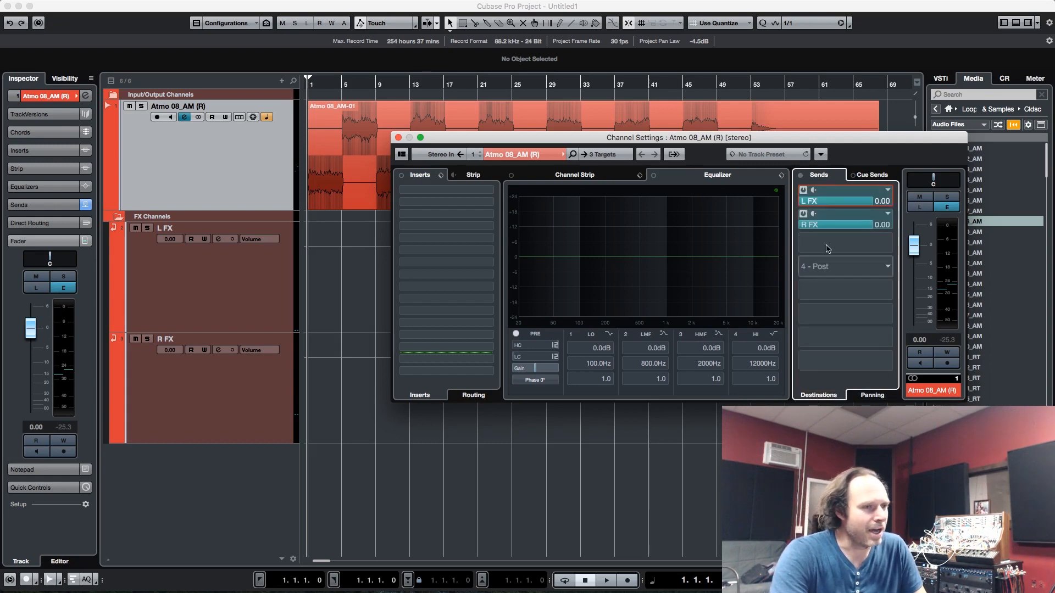
key("space")
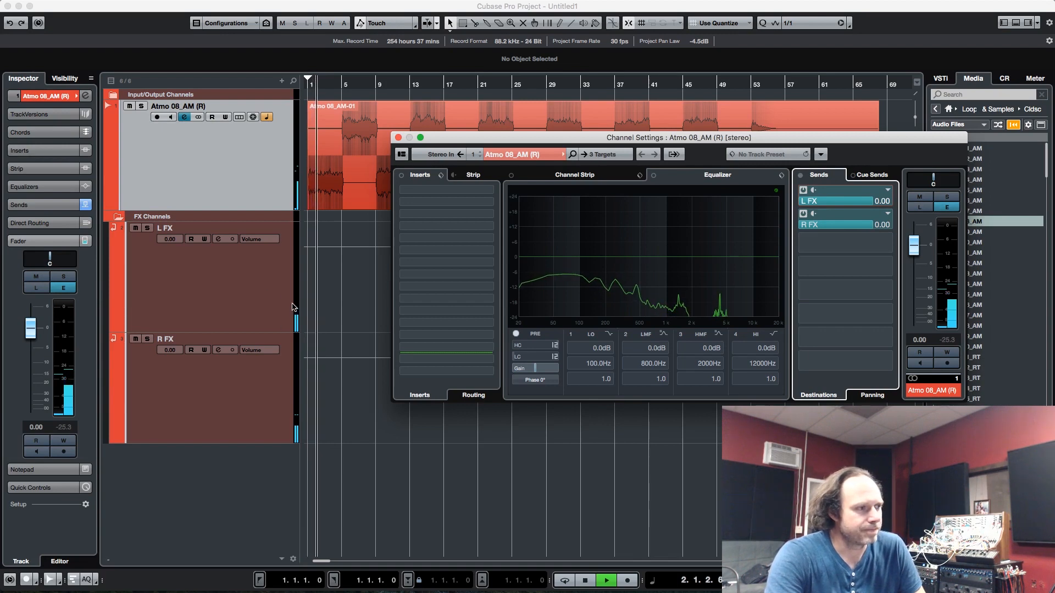
key("space")
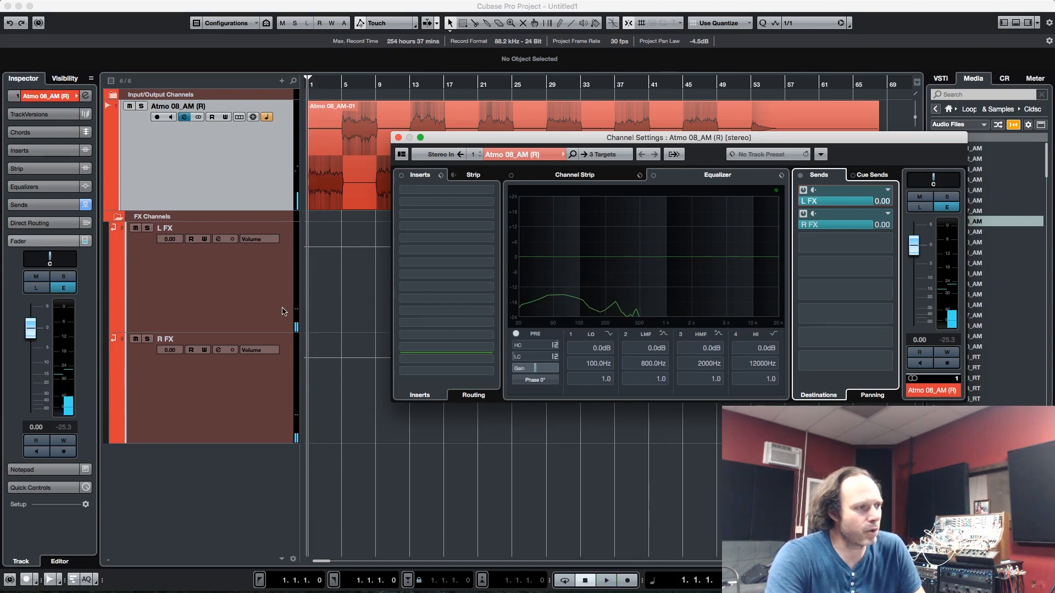
key("space")
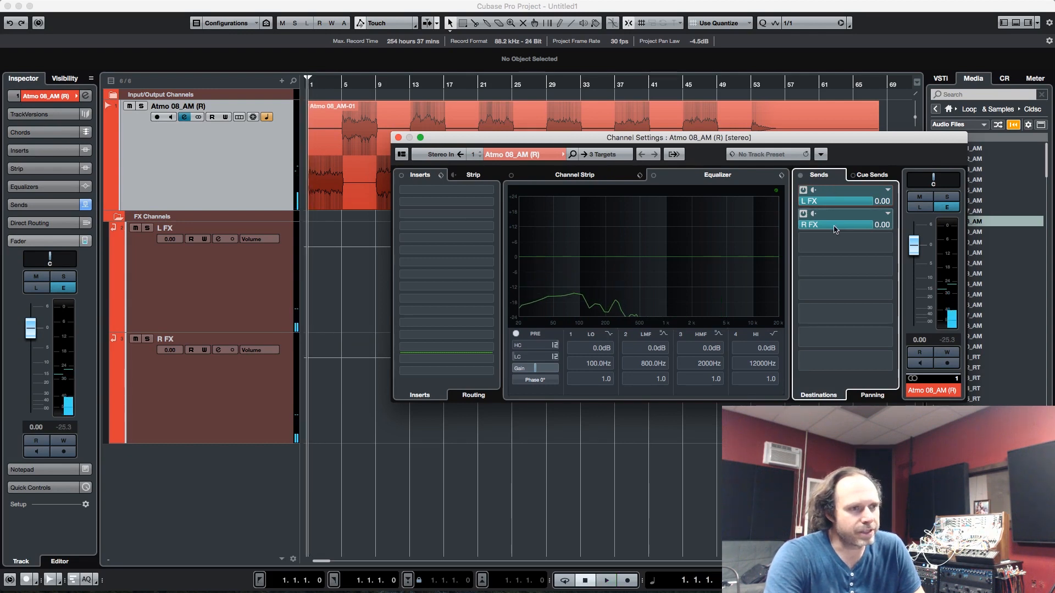
Pan the L FX send fully left and the R FX send fully right, and audition the result.
left_click(874, 395)
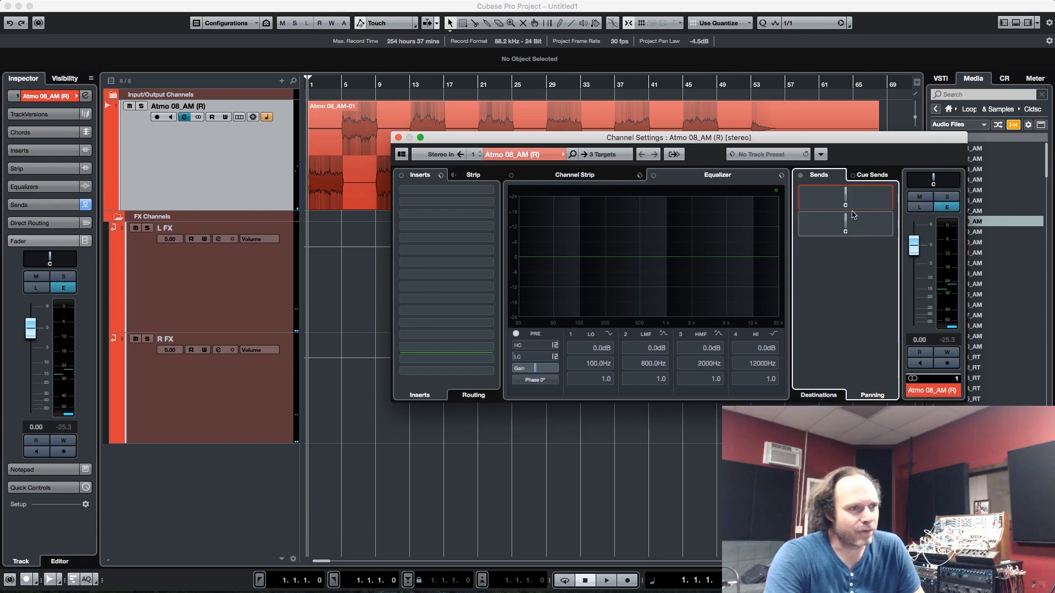
left_click_drag(844, 197, 800, 195)
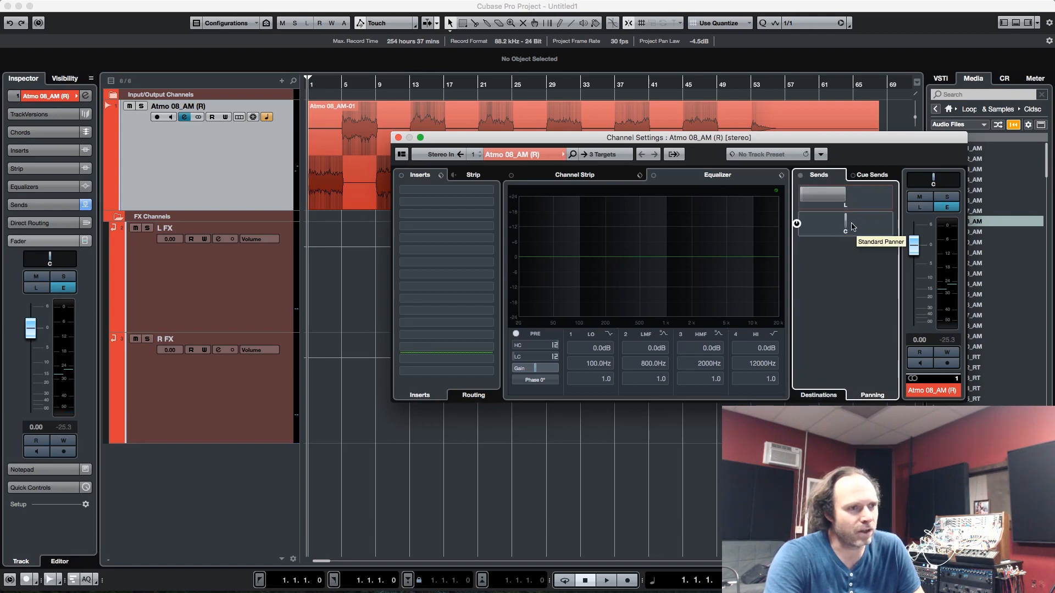
left_click_drag(849, 227, 891, 225)
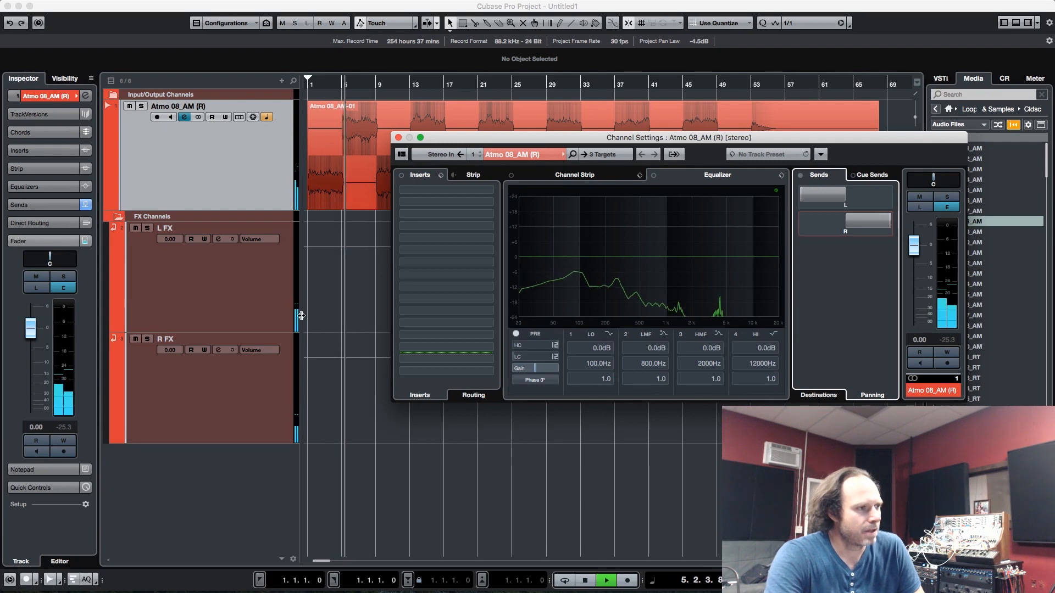
key("space")
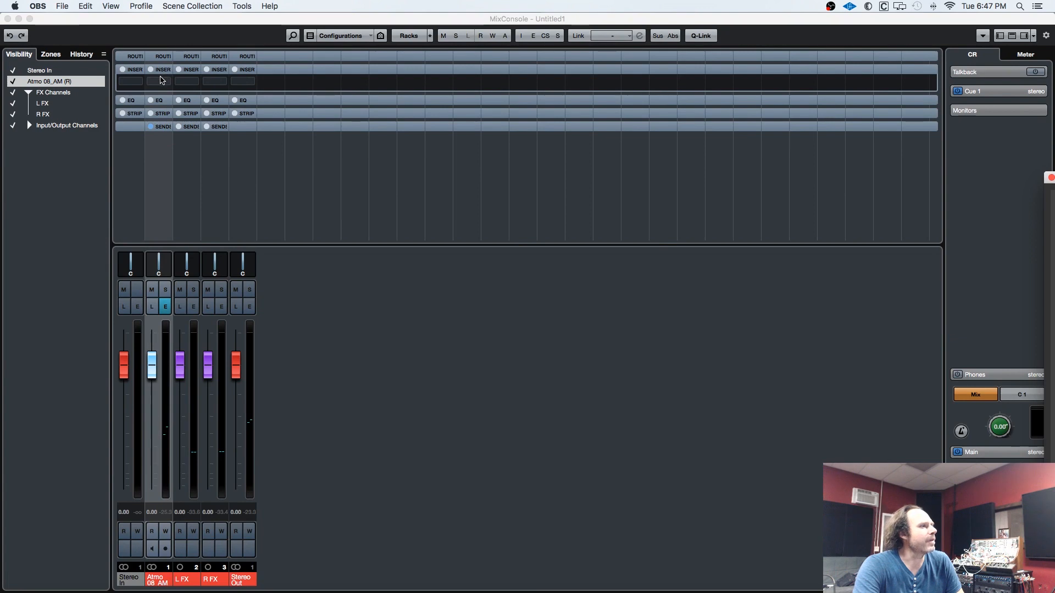
Insert the mono UAD UA 1176LN Legacy(m) in the first L FX insert slot and copy it to the R FX channel.
left_click(193, 82)
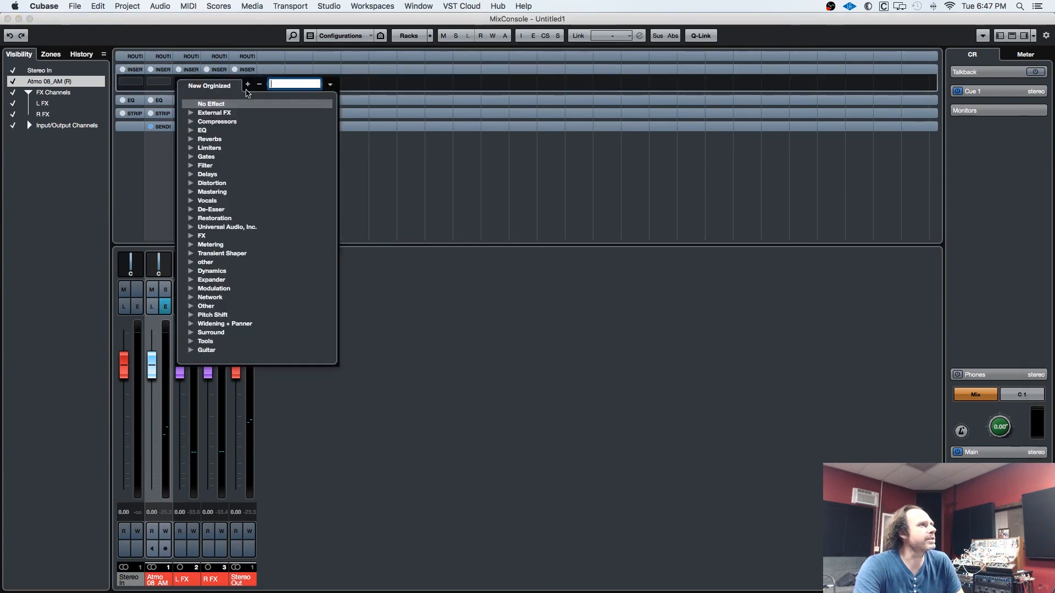
type("1176")
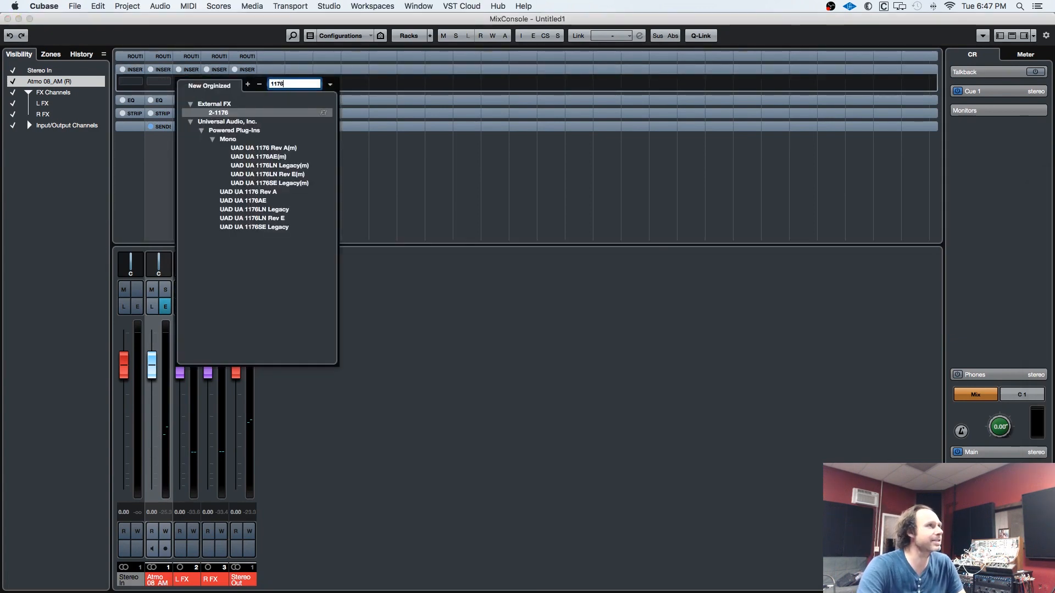
left_click(285, 170)
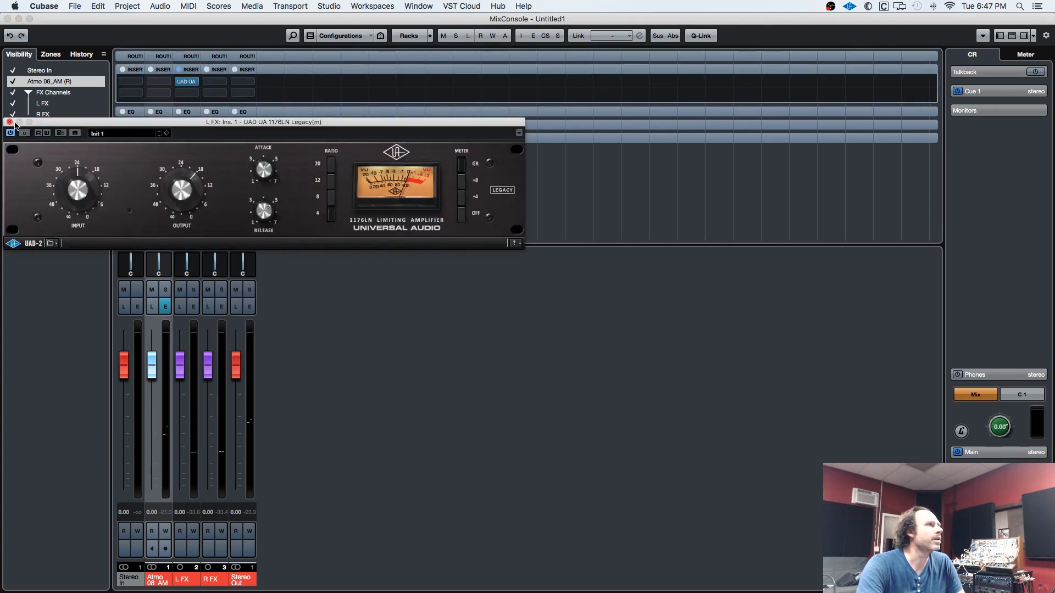
left_click(9, 122)
left_click_drag(187, 82, 215, 82)
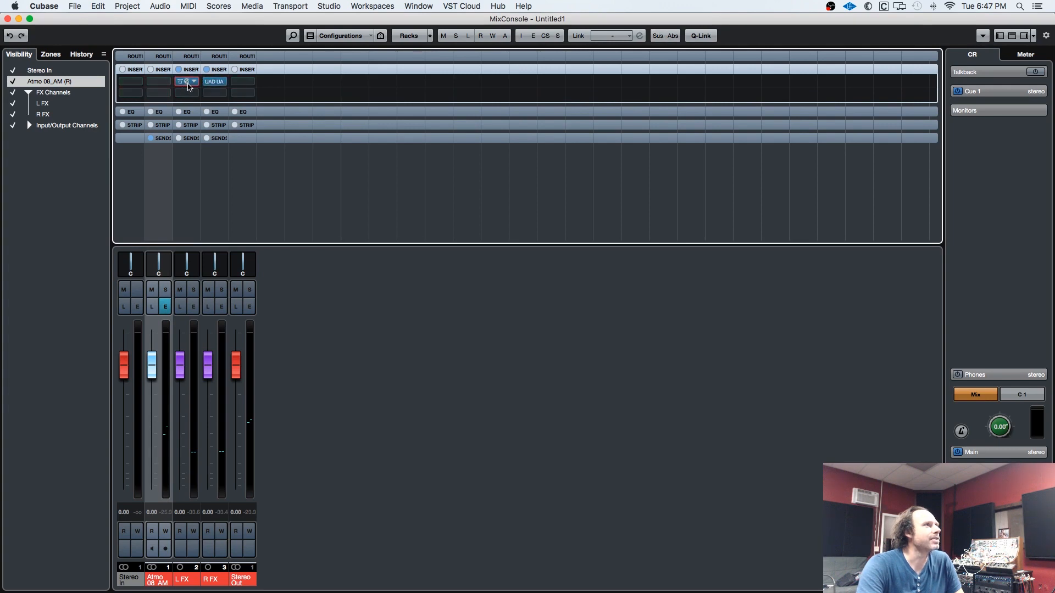
Open the 1176LN editors of both the L FX and R FX channels and arrange them side by side.
left_click(186, 81)
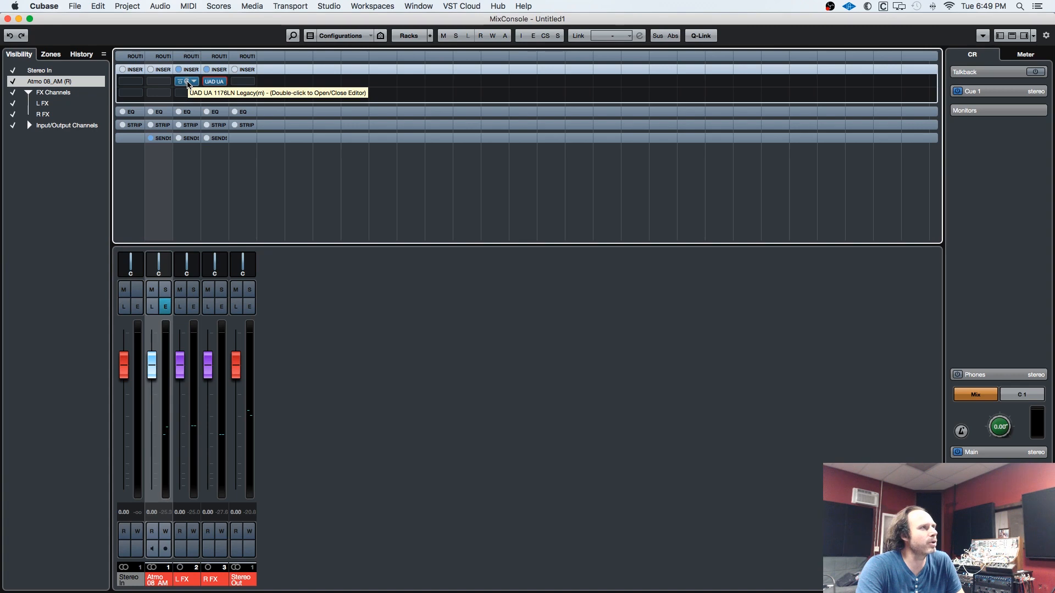
left_click(188, 83)
left_click_drag(223, 233, 191, 214)
left_click(215, 82)
left_click(214, 82)
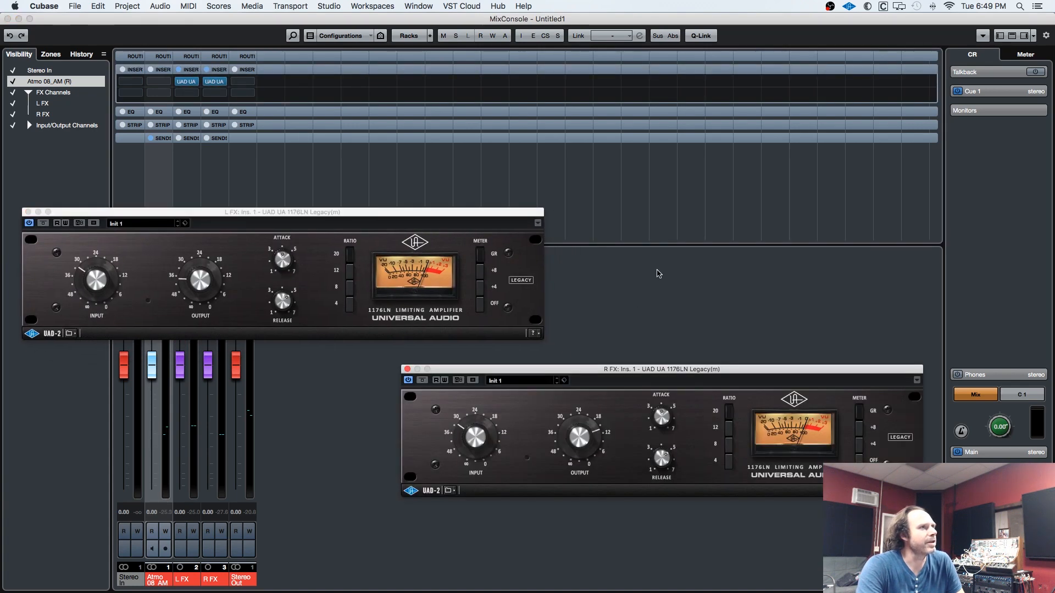
left_click_drag(514, 374, 660, 219)
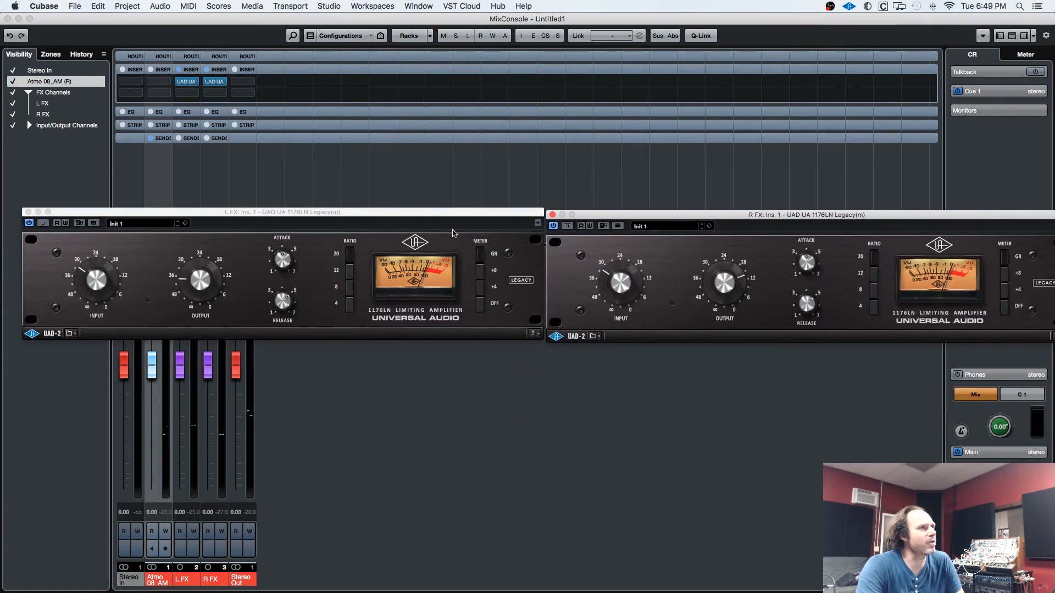
left_click_drag(470, 212, 452, 209)
left_click_drag(698, 215, 684, 217)
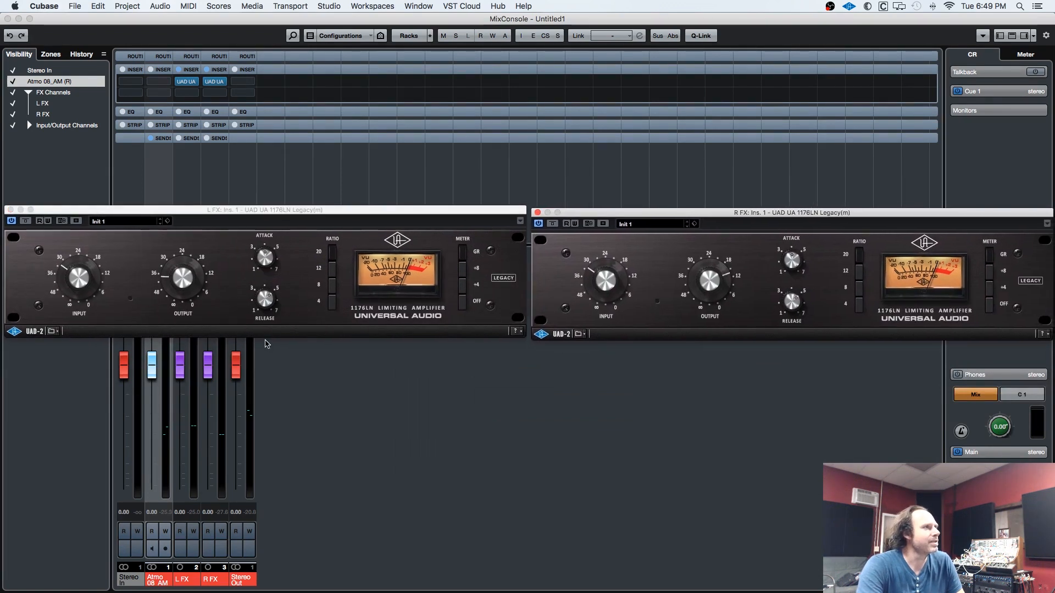
Turn the output fully down on both the L FX and R FX 1176LN compressors and select the 4 ratio on each.
left_click(186, 284)
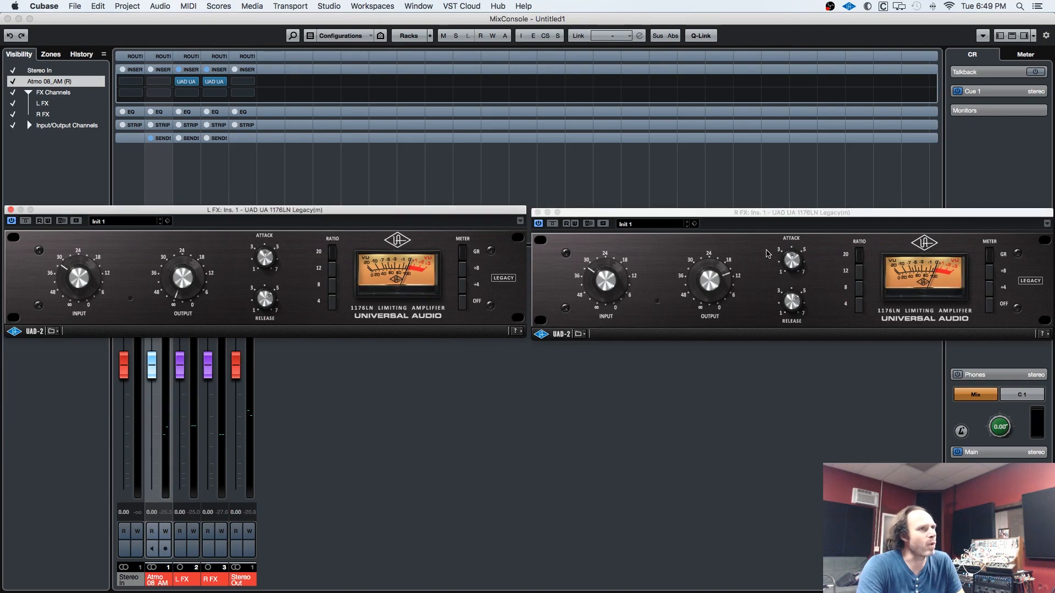
left_click_drag(701, 276, 667, 420)
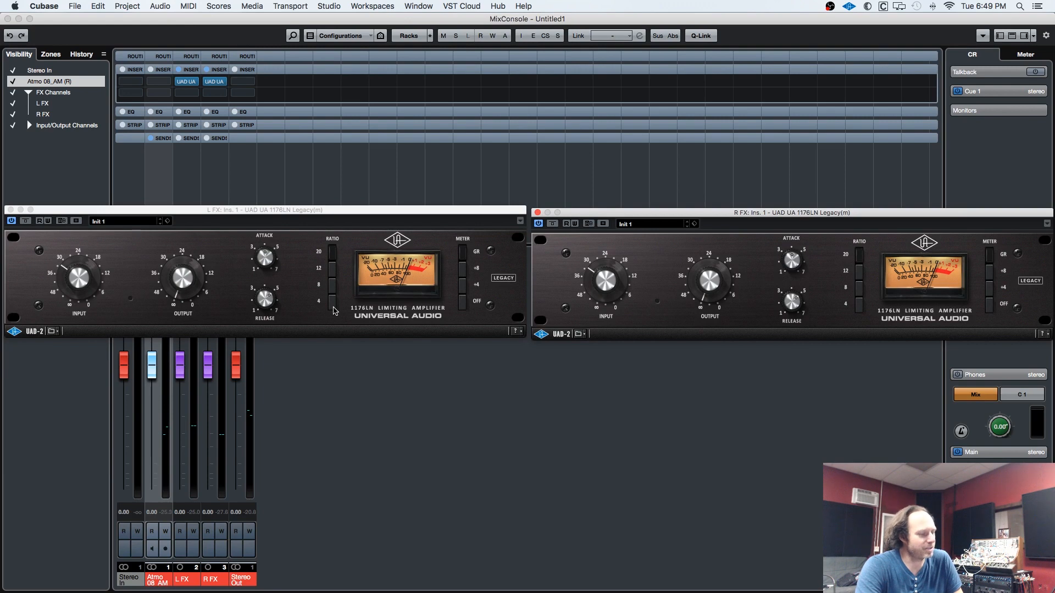
left_click(333, 309)
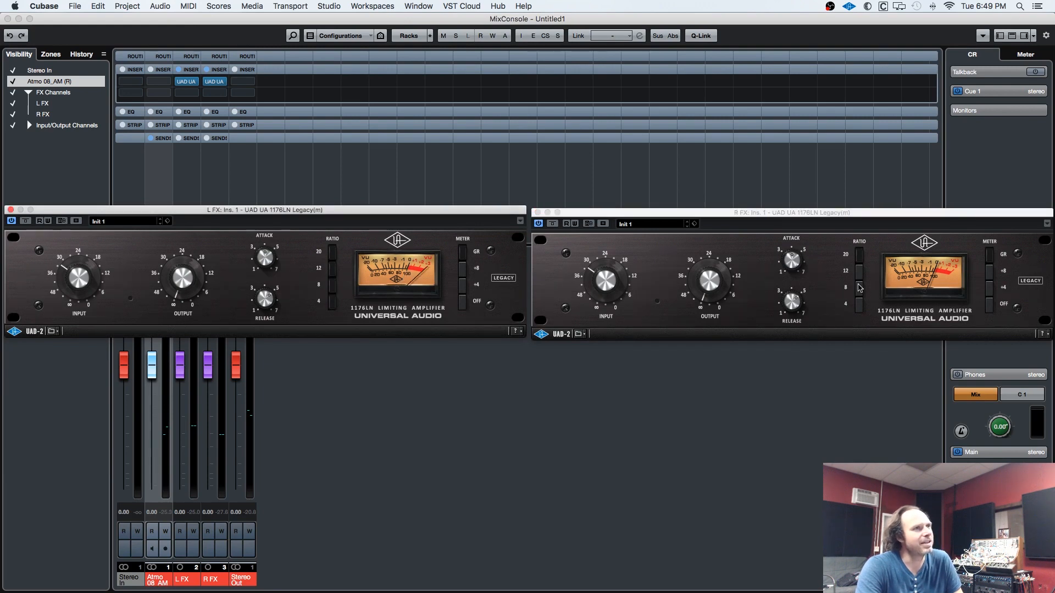
left_click(860, 306)
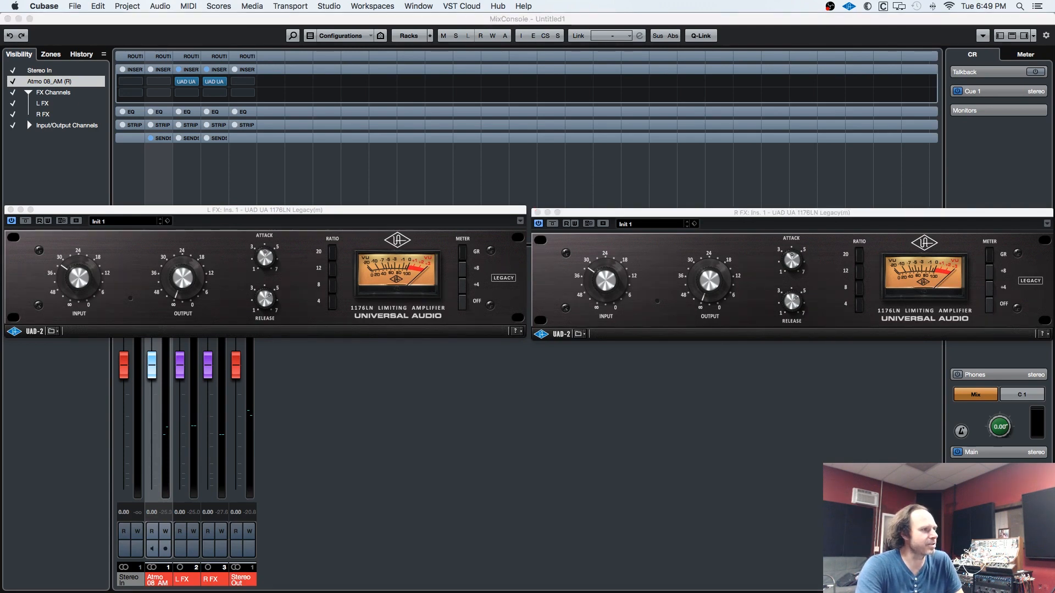
Play the track and raise the input on both the L FX and R FX compressors while watching their meters.
key("space")
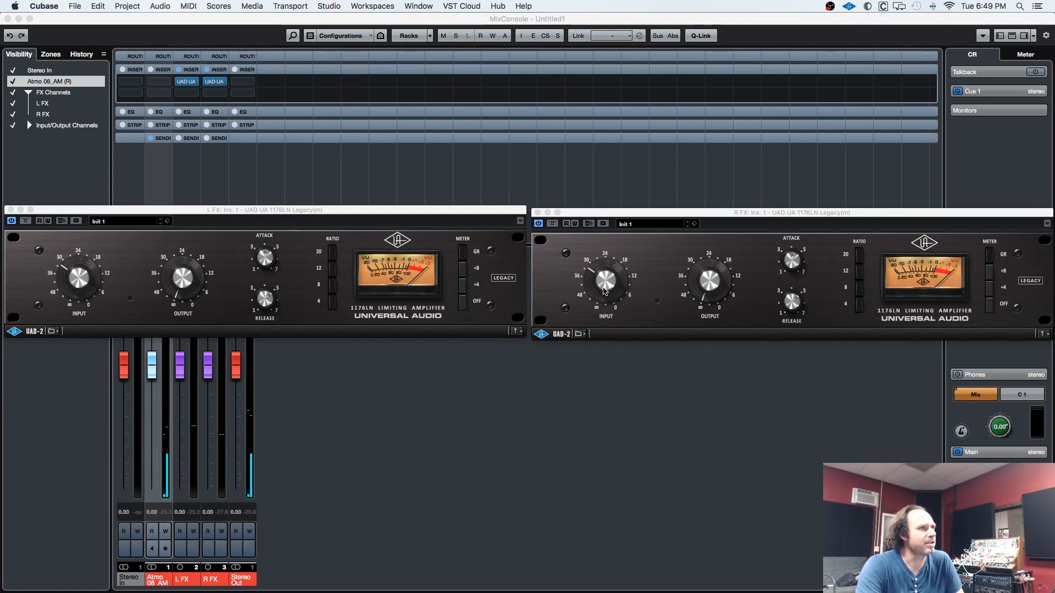
left_click(603, 280)
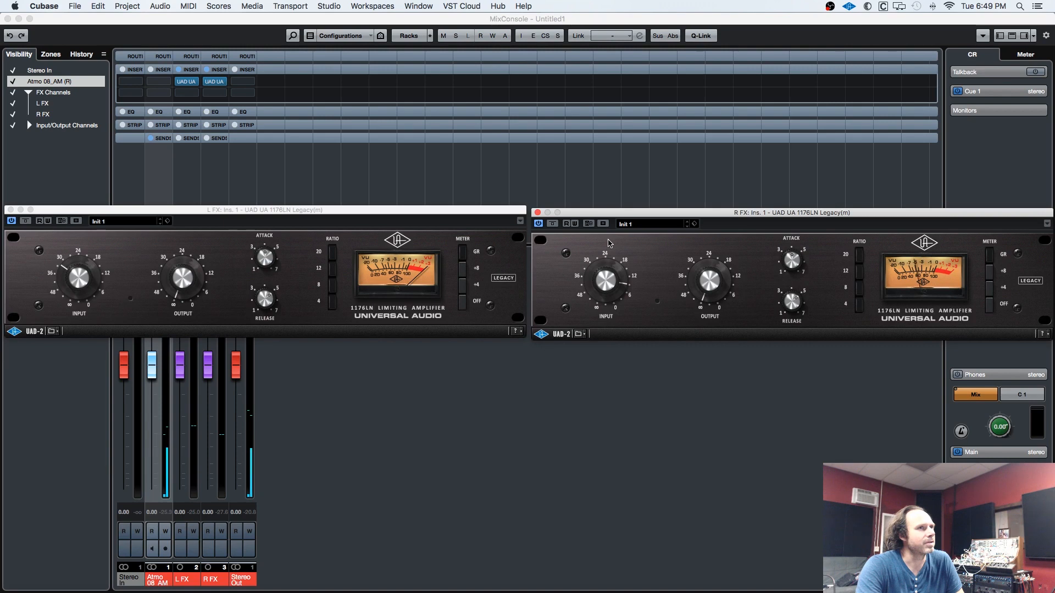
left_click_drag(83, 282, 84, 222)
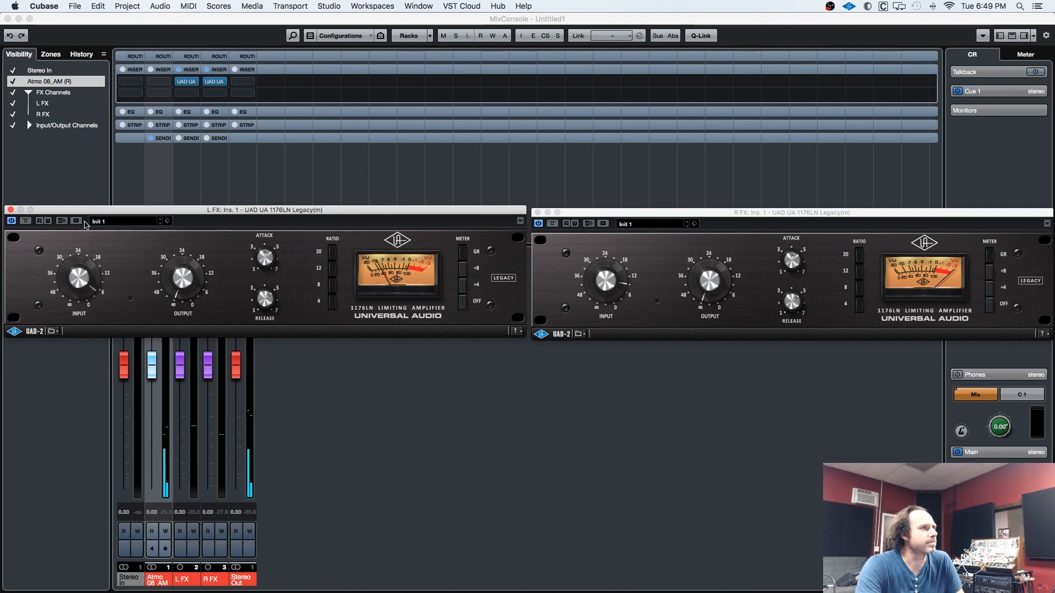
left_click(605, 282)
left_click_drag(605, 282, 605, 273)
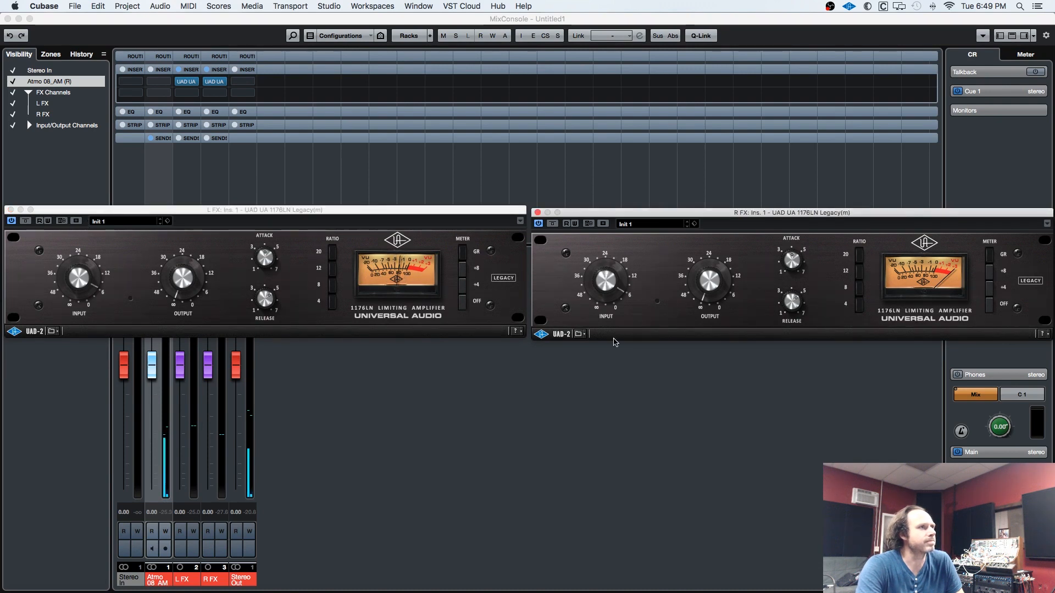